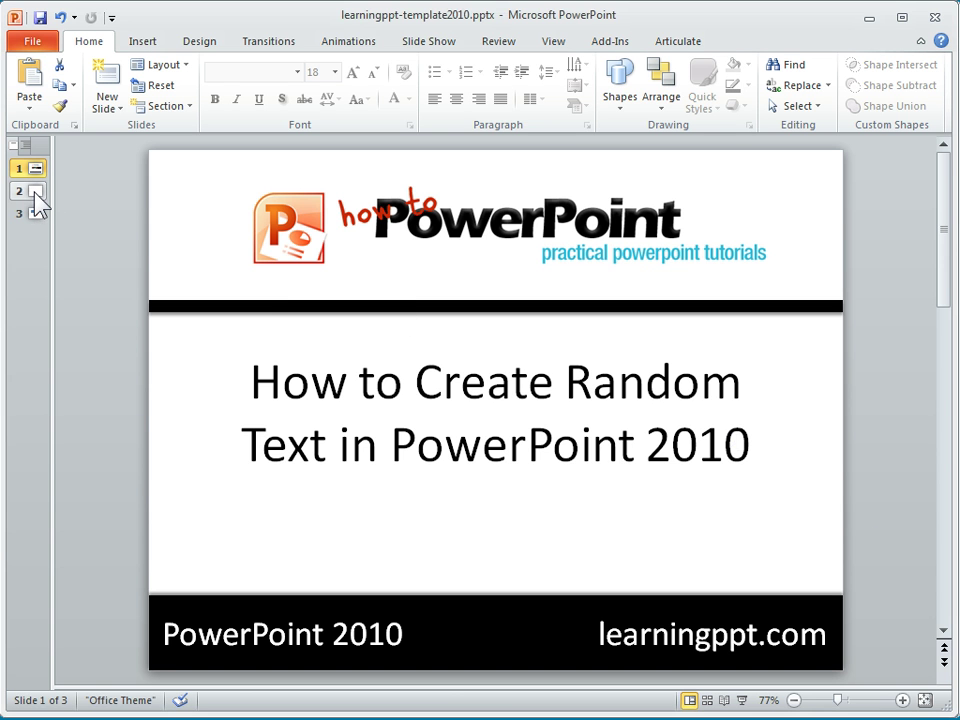
- Draw a blue square on the right of slide 2, shifted slightly left
{"action": "left_click", "coordinate": [34, 193]}
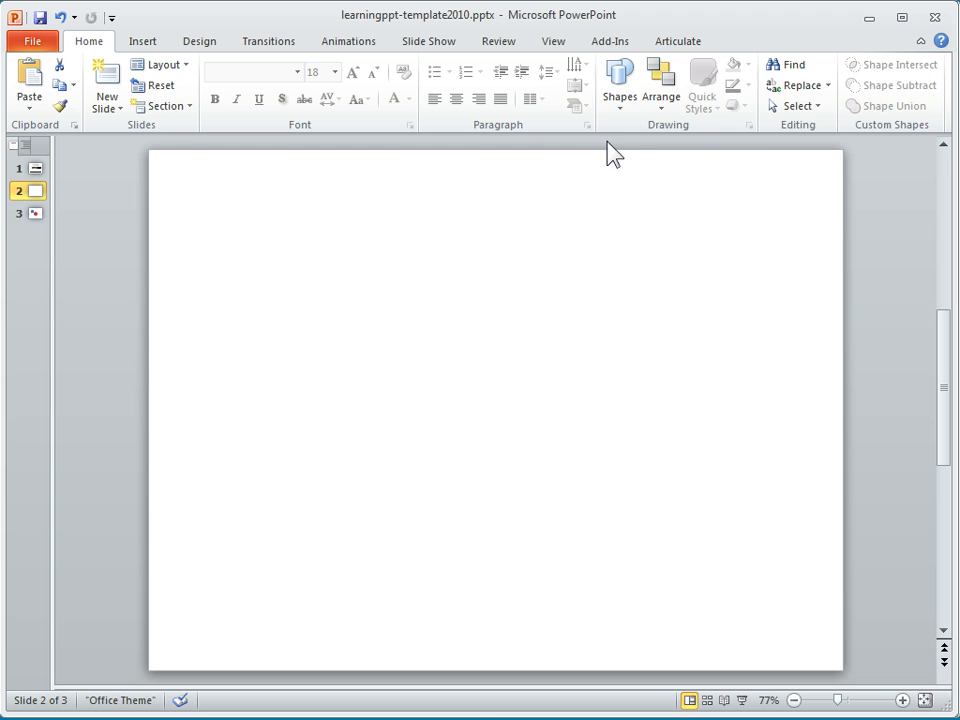
{"action": "left_click", "coordinate": [620, 112]}
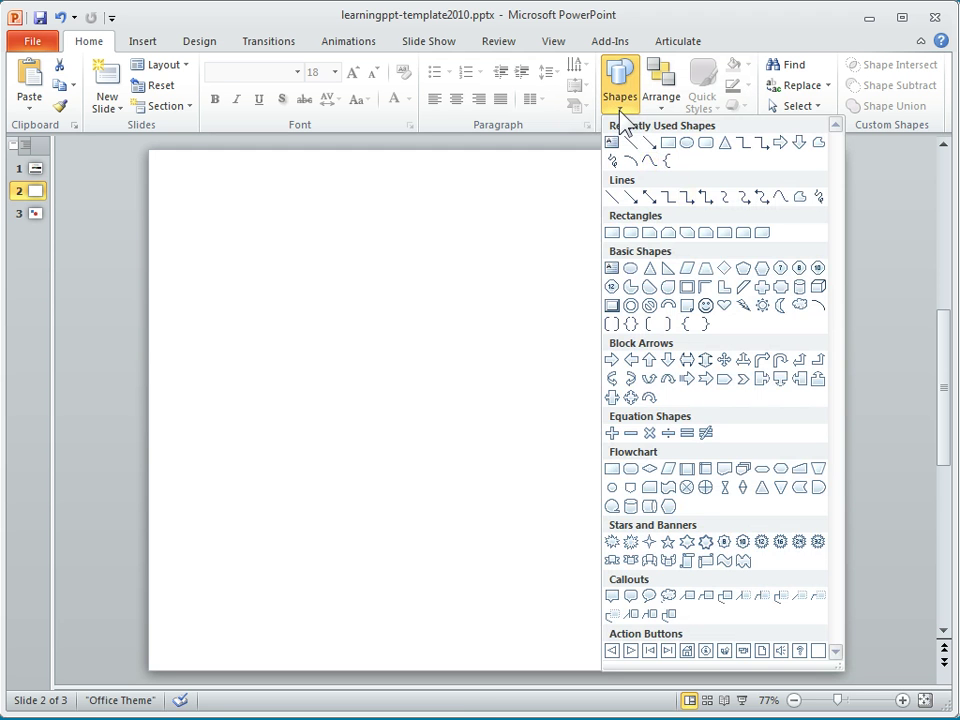
{"action": "left_click", "coordinate": [668, 142]}
{"action": "left_click_drag", "start_coordinate": [534, 204], "coordinate": [789, 454]}
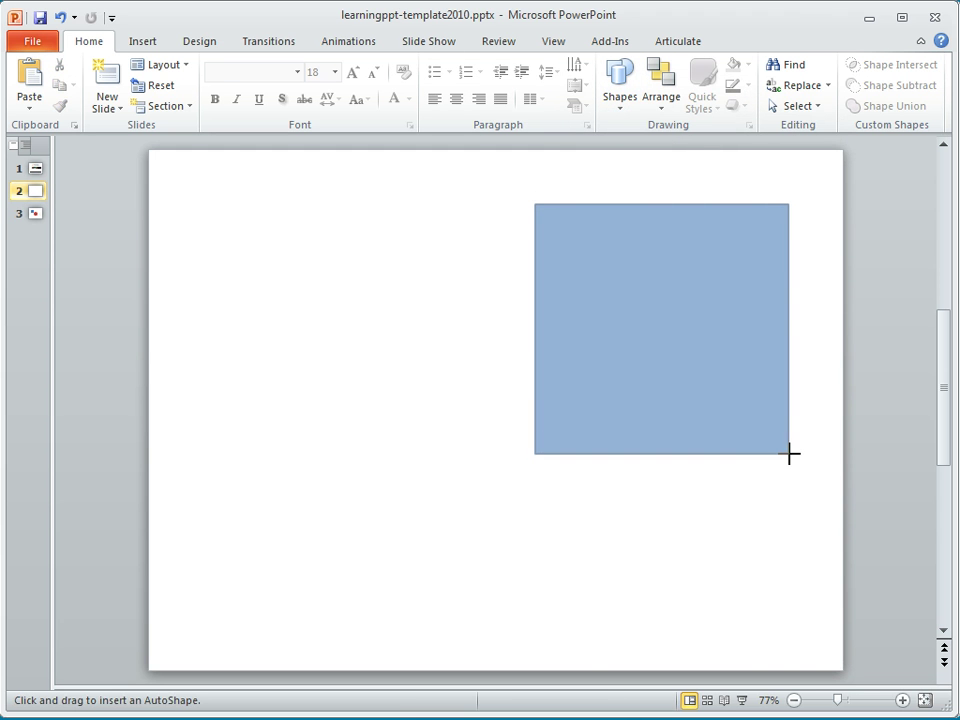
{"action": "left_click_drag", "start_coordinate": [718, 384], "coordinate": [705, 383]}
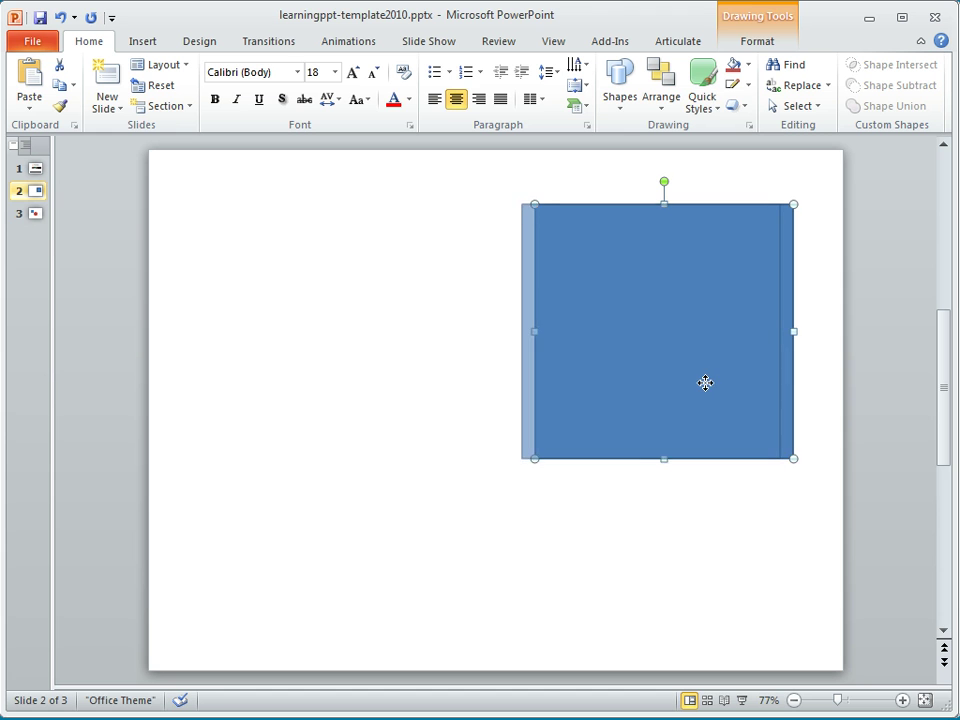
{"action": "left_click", "coordinate": [859, 433]}
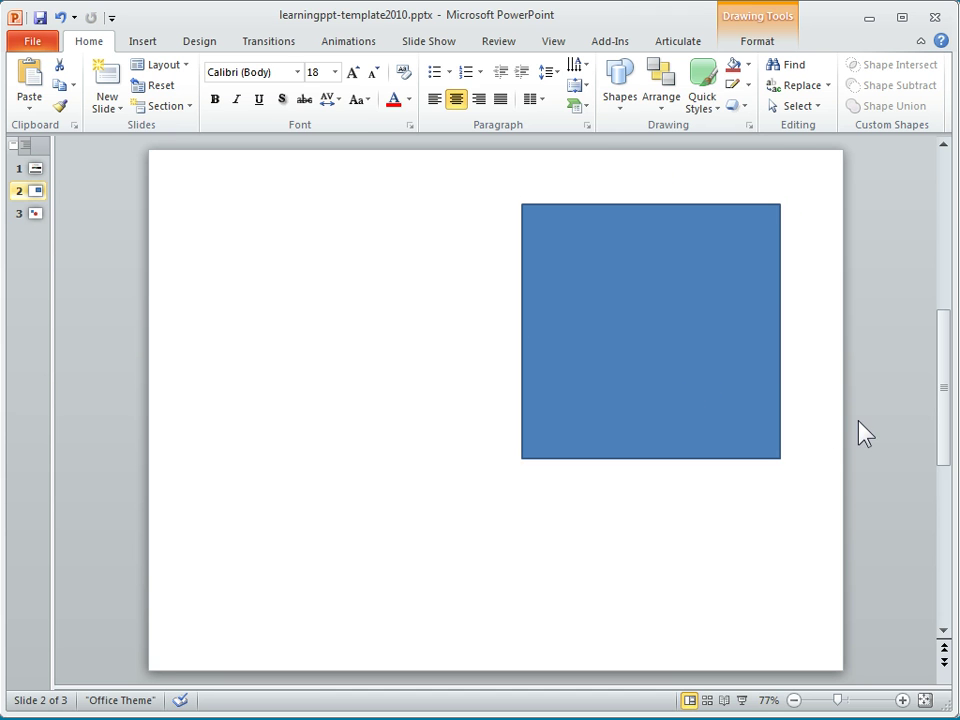
- Add a 'Title' text box at the slide's top left, enlarged to 60 pt
{"action": "left_click", "coordinate": [620, 112]}
{"action": "left_click", "coordinate": [616, 141]}
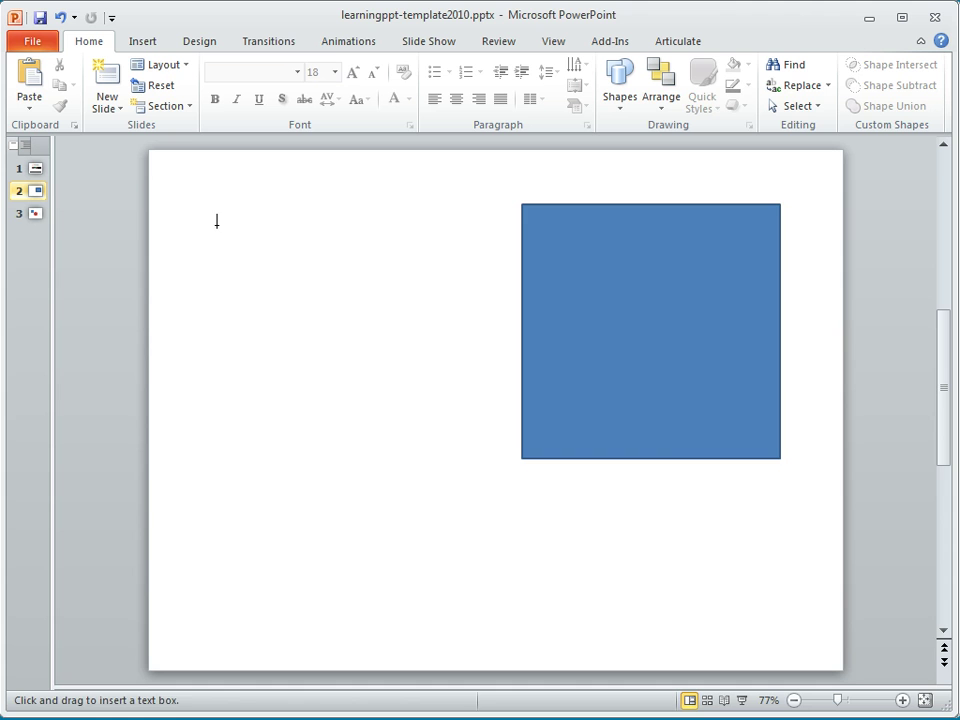
{"action": "left_click_drag", "start_coordinate": [193, 213], "coordinate": [509, 242]}
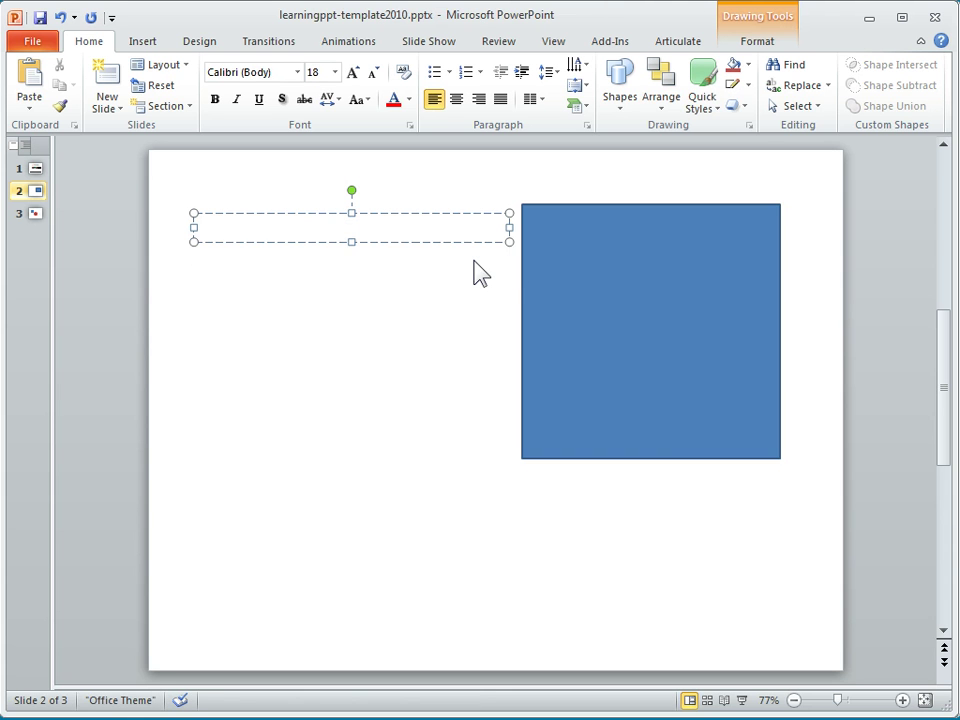
{"action": "type", "text": "Title"}
{"action": "left_click", "coordinate": [392, 213]}
{"action": "left_click", "coordinate": [353, 74]}
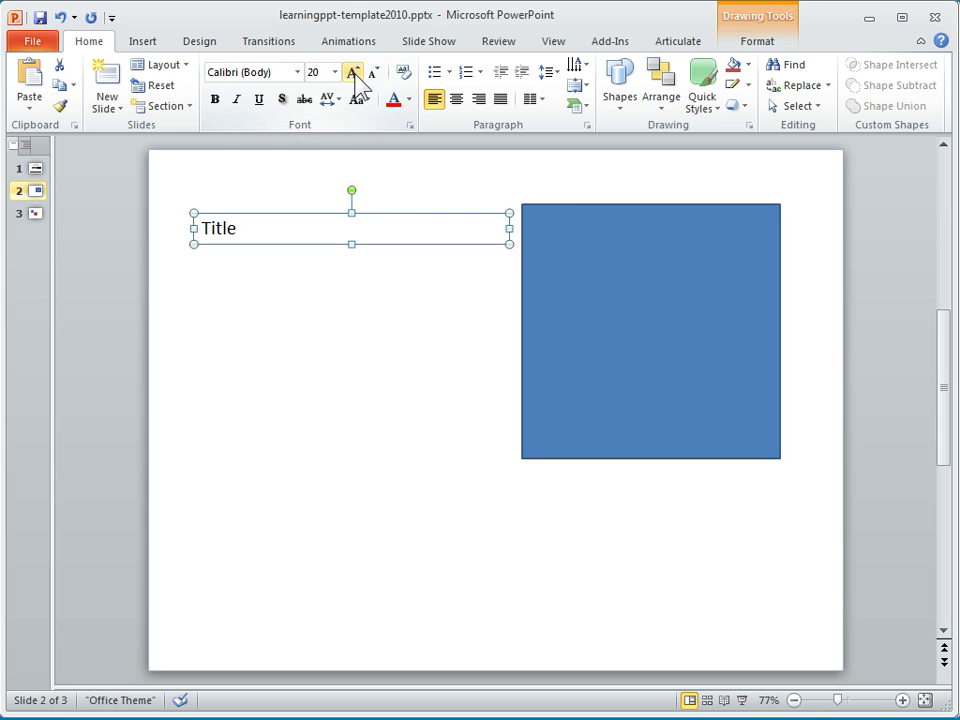
{"action": "left_click", "coordinate": [353, 74]}
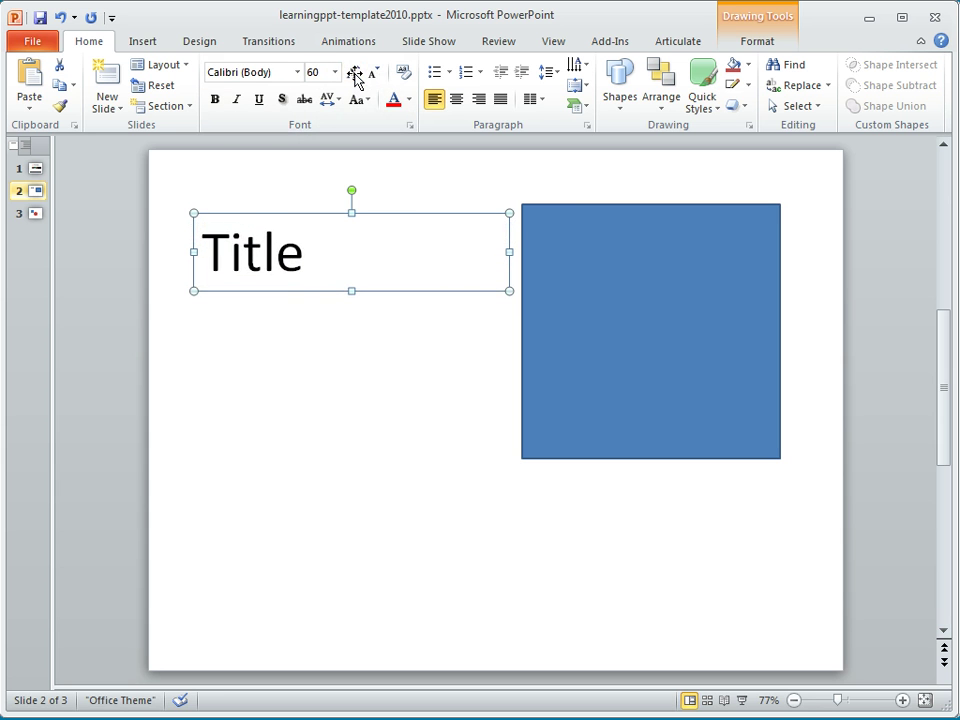
{"action": "left_click", "coordinate": [355, 74]}
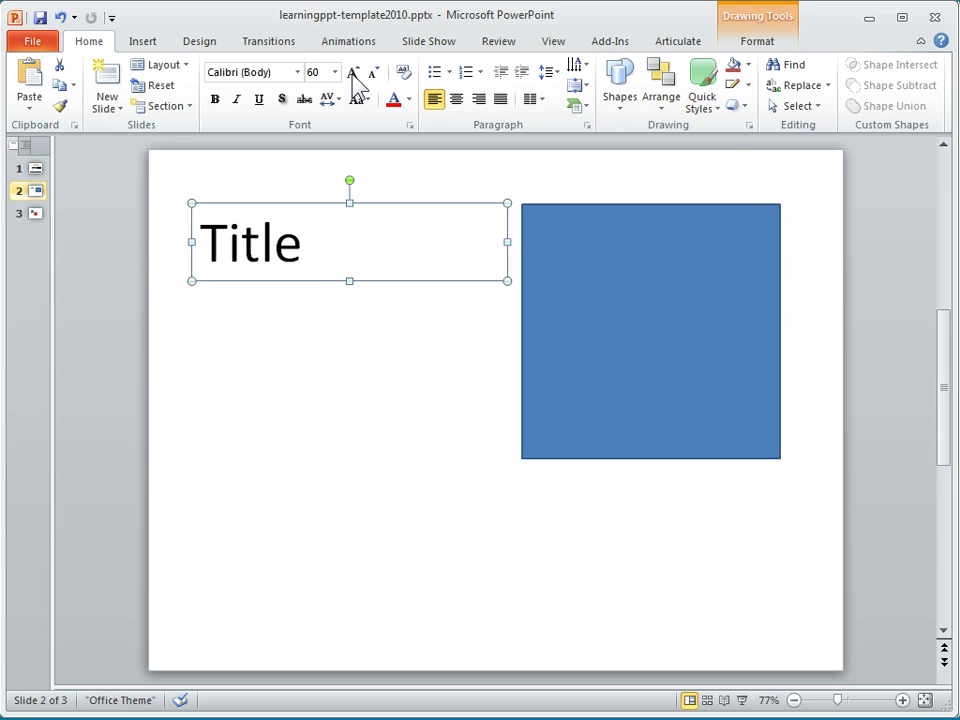
{"action": "key", "text": "Escape"}
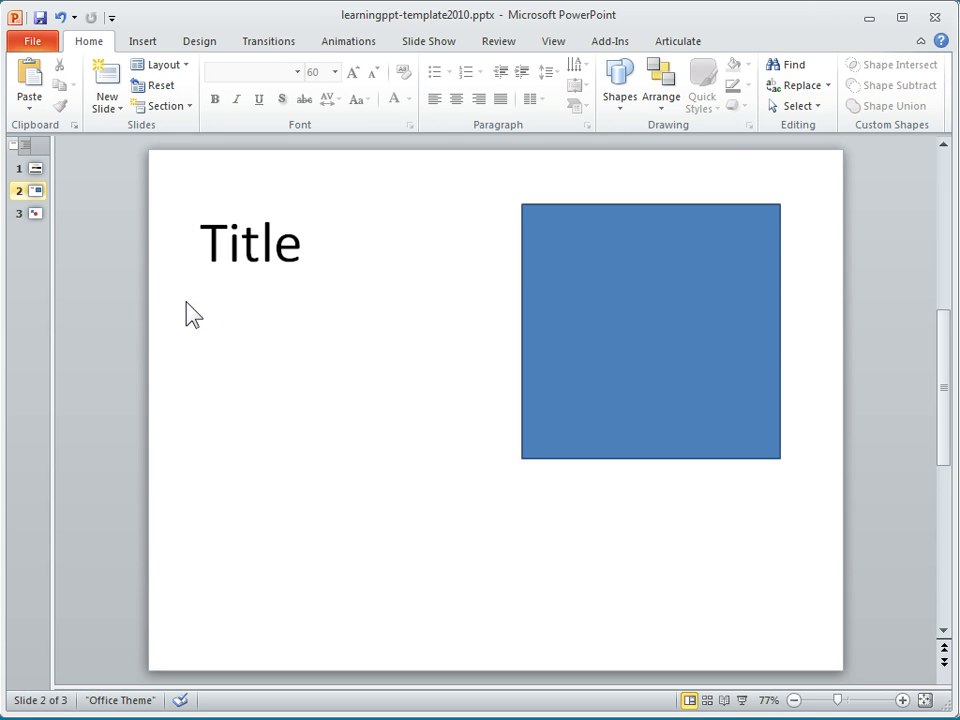
- Draw a text box below Title and expand =lorem() into three placeholder paragraphs
{"action": "left_click", "coordinate": [620, 112]}
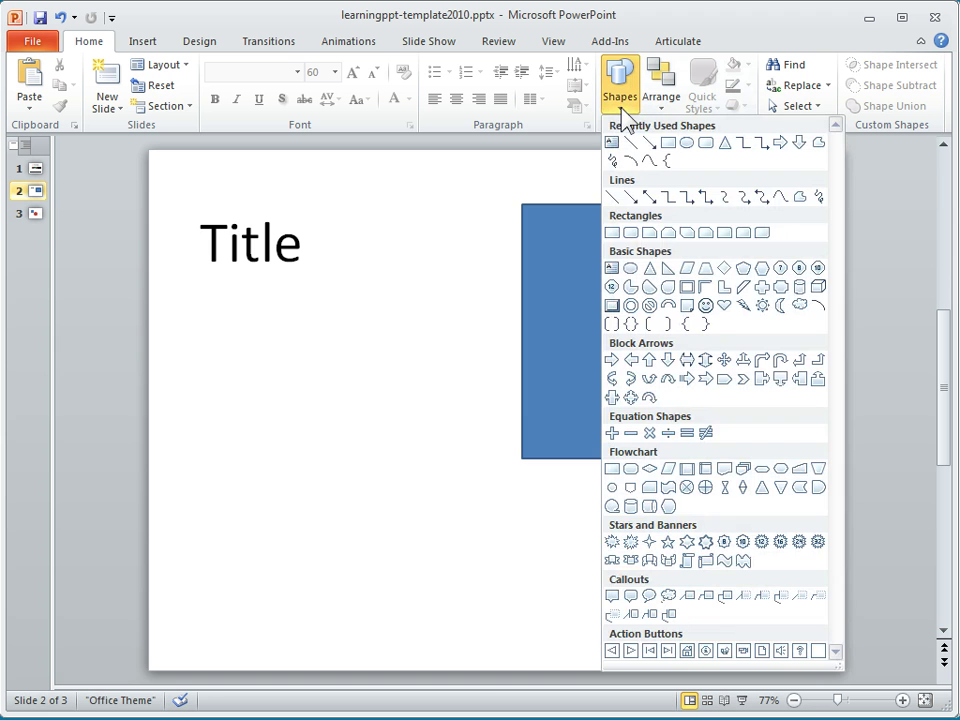
{"action": "left_click", "coordinate": [612, 142]}
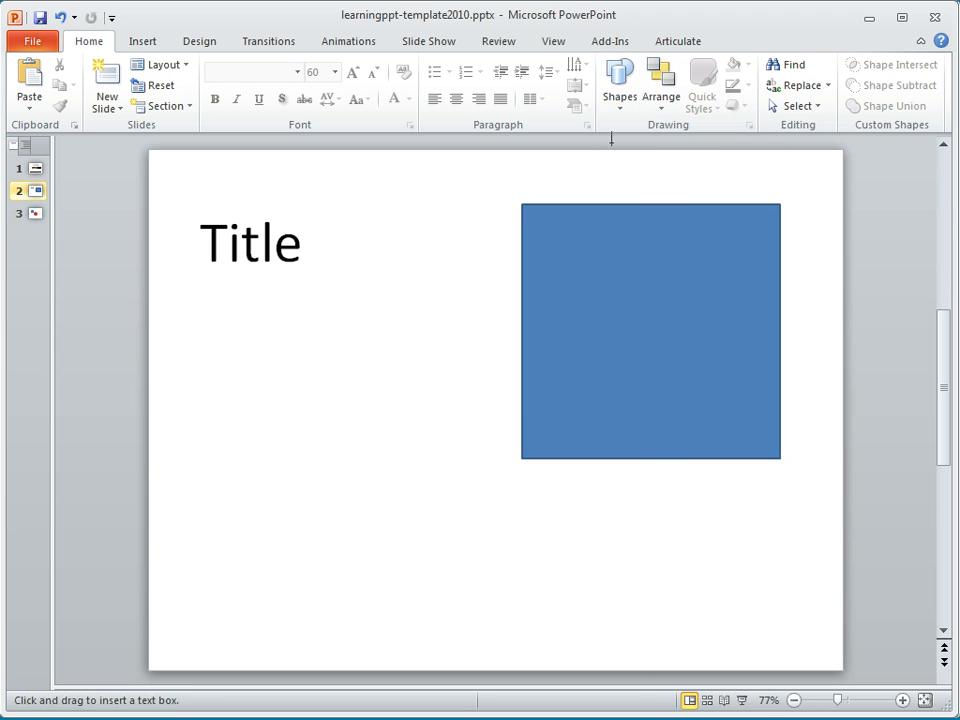
{"action": "mouse_move", "coordinate": [199, 293]}
{"action": "left_mouse_down"}
{"action": "mouse_move", "coordinate": [500, 342]}
{"action": "mouse_move", "coordinate": [491, 342]}
{"action": "left_mouse_up"}
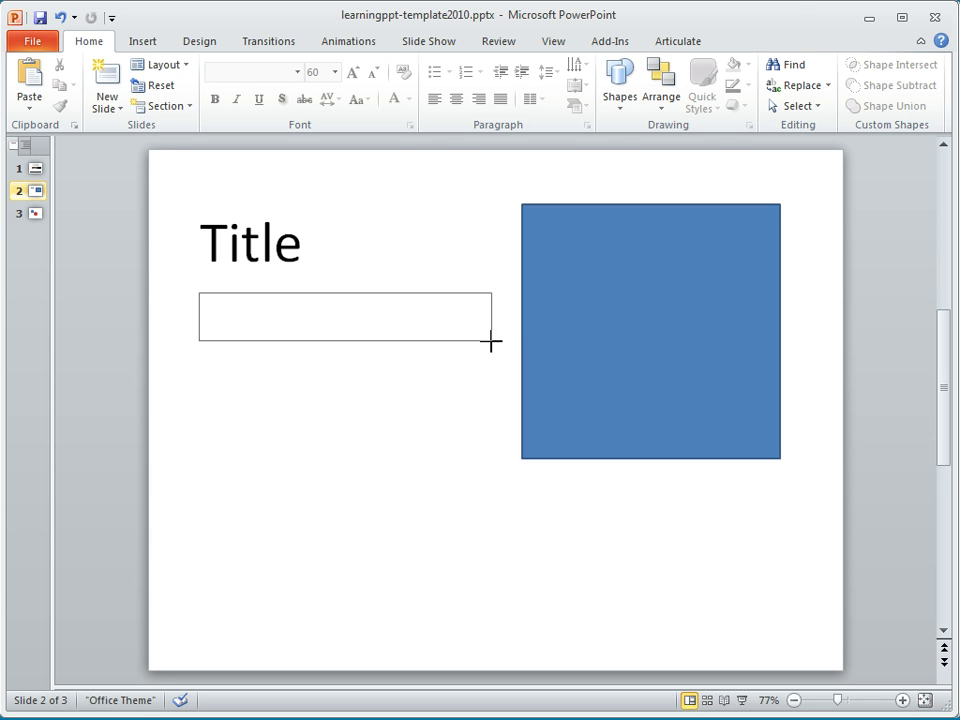
{"action": "left_click_drag", "start_coordinate": [491, 342], "coordinate": [491, 342]}
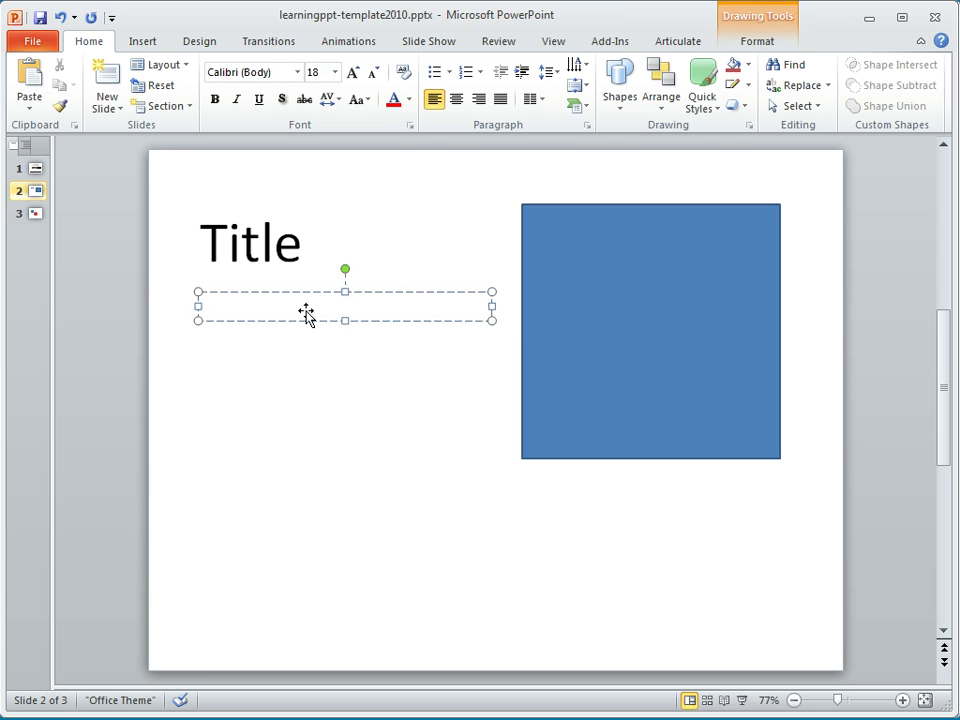
{"action": "type", "text": "="}
{"action": "type", "text": "lore"}
{"action": "type", "text": "m"}
{"action": "type", "text": "()"}
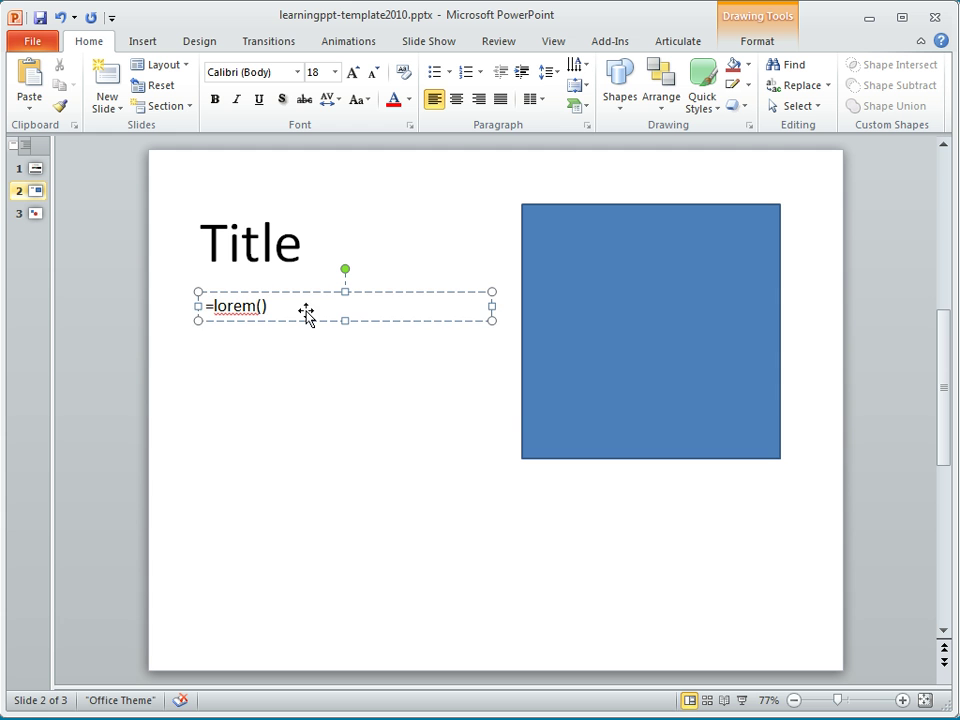
{"action": "key", "text": "Return"}
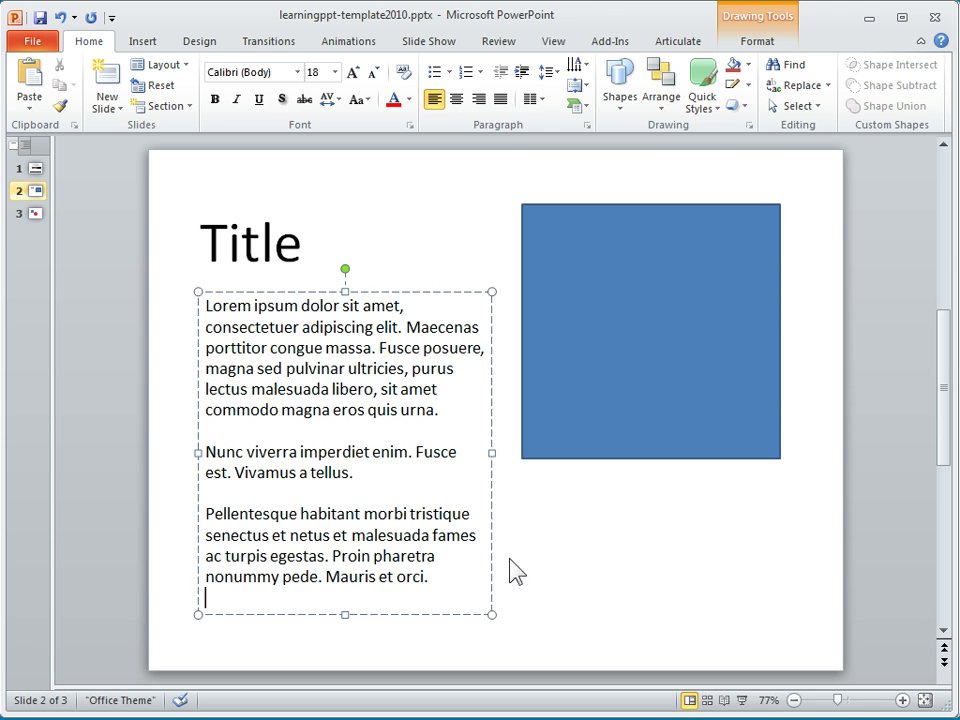
{"action": "left_click", "coordinate": [890, 527]}
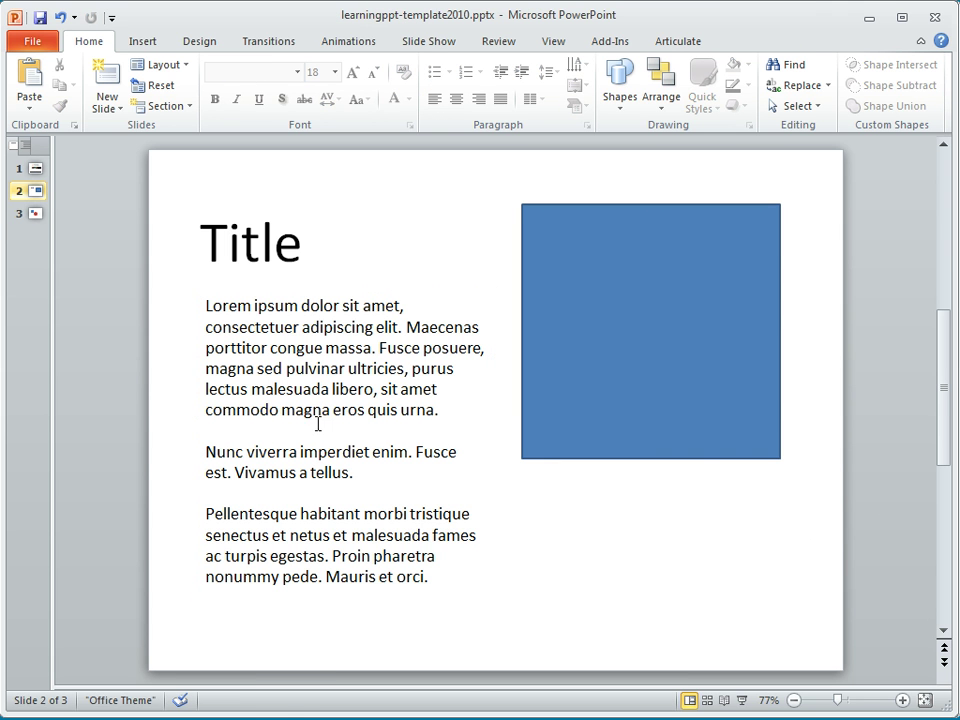
{"action": "left_click", "coordinate": [60, 17]}
{"action": "left_click", "coordinate": [258, 307]}
{"action": "left_click", "coordinate": [276, 292]}
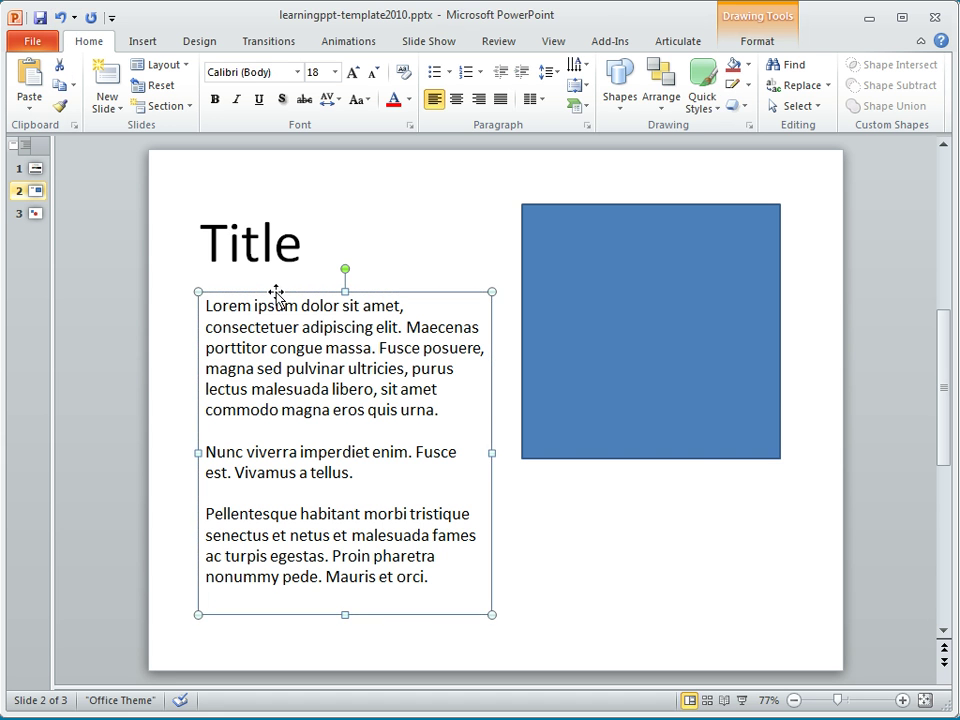
{"action": "key", "text": "Delete"}
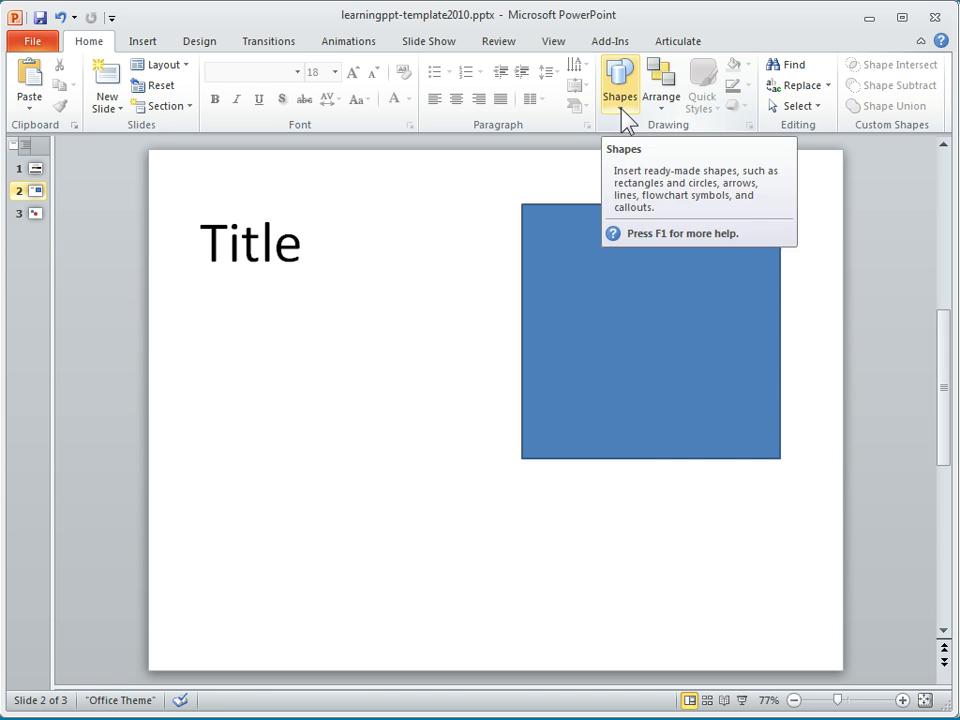
- Generate two lorem paragraphs with =lorem(2,3) below Title, then select 'Nunc viverra imperdiet enim'
{"action": "left_click", "coordinate": [621, 115]}
{"action": "left_click", "coordinate": [613, 142]}
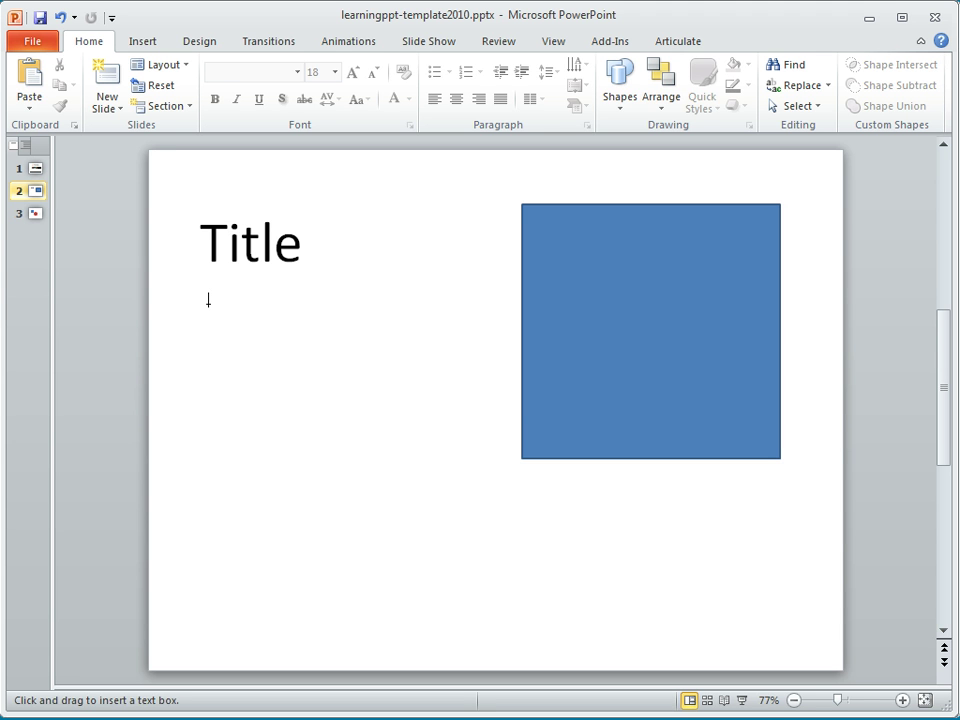
{"action": "left_click_drag", "start_coordinate": [208, 304], "coordinate": [492, 334]}
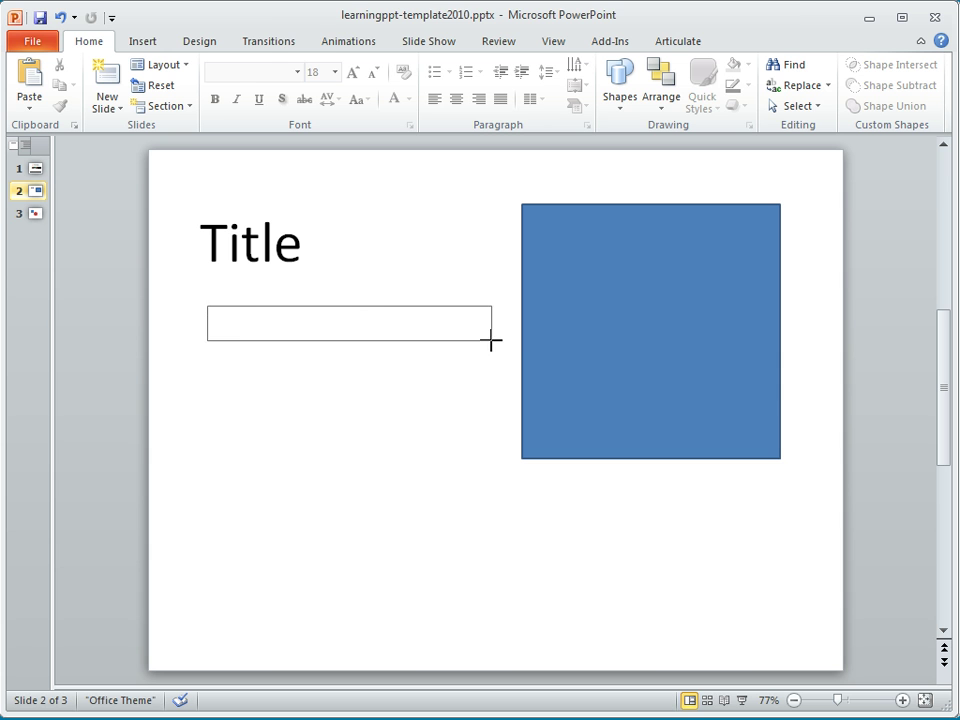
{"action": "type", "text": "="}
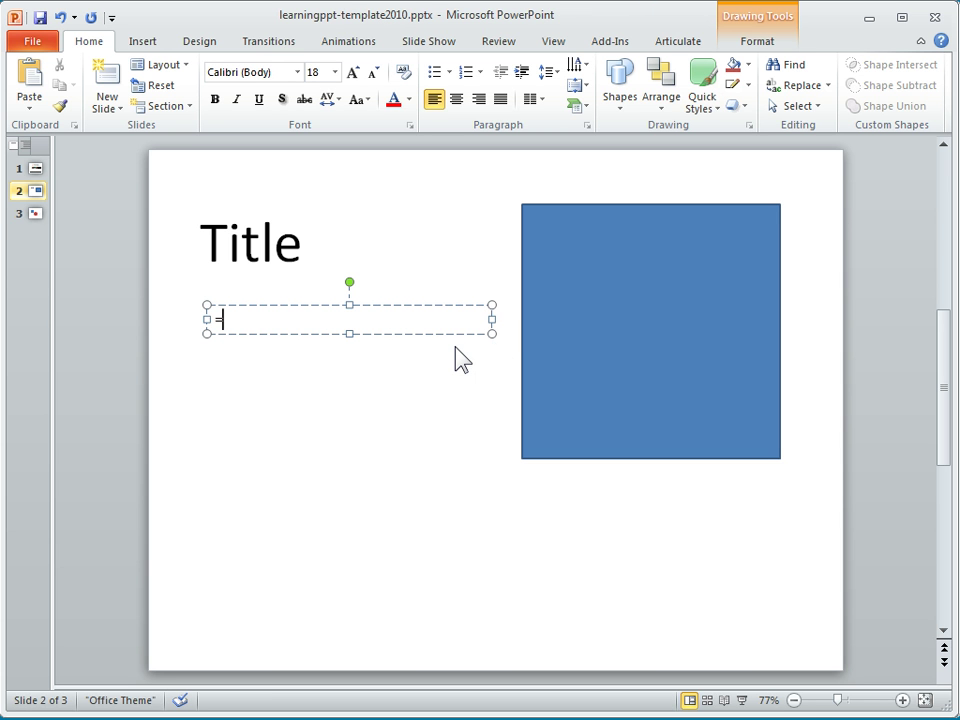
{"action": "type", "text": "lorem"}
{"action": "type", "text": "("}
{"action": "type", "text": "2"}
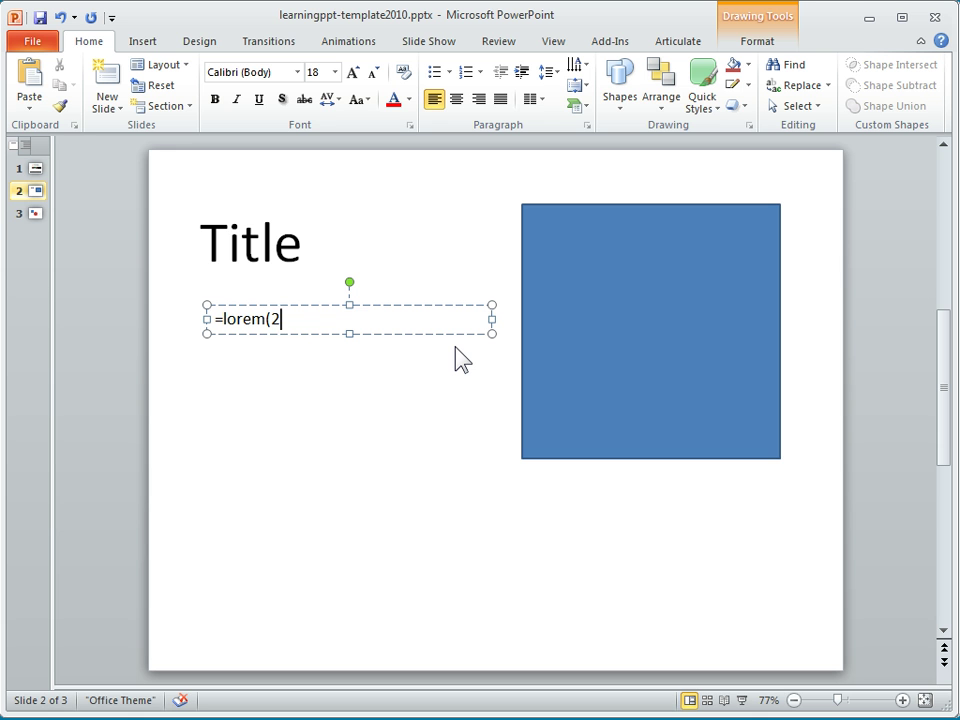
{"action": "type", "text": ","}
{"action": "type", "text": "3"}
{"action": "type", "text": ")"}
{"action": "key", "text": "Return"}
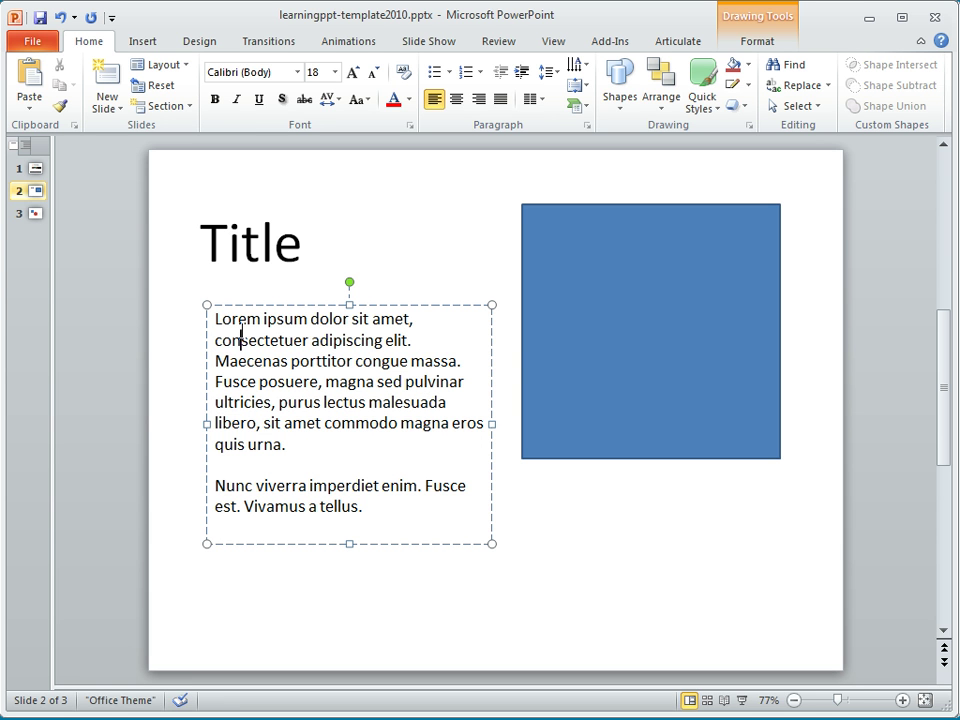
{"action": "left_click", "coordinate": [274, 505]}
{"action": "left_click_drag", "start_coordinate": [215, 486], "coordinate": [410, 483]}
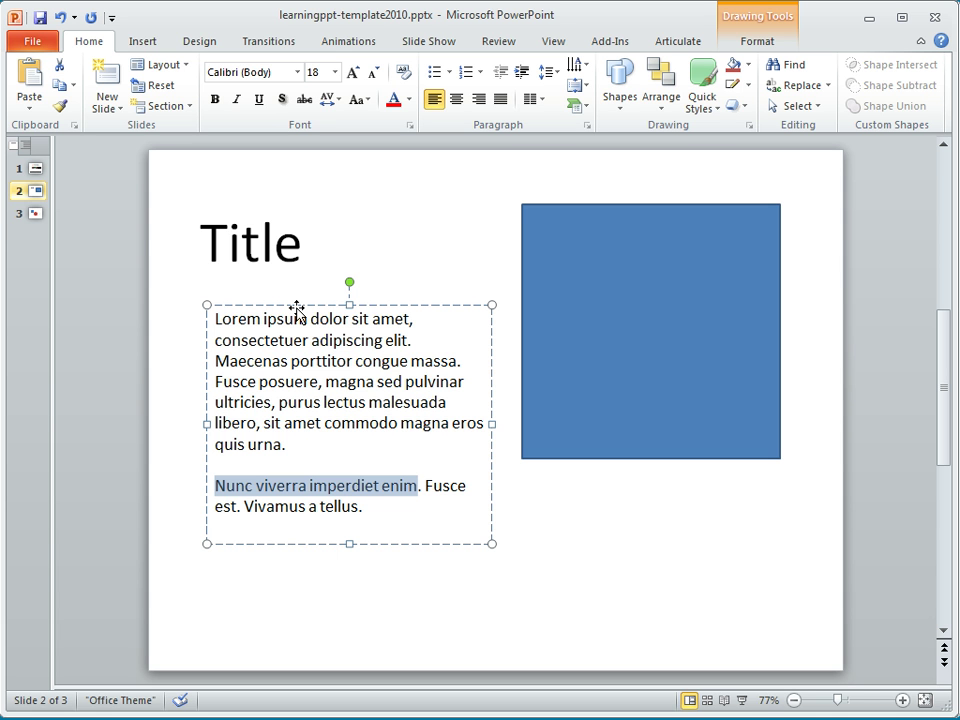
- Delete the lorem text box, retry with Lorem() in a new box, then discard it
{"action": "left_click", "coordinate": [297, 307]}
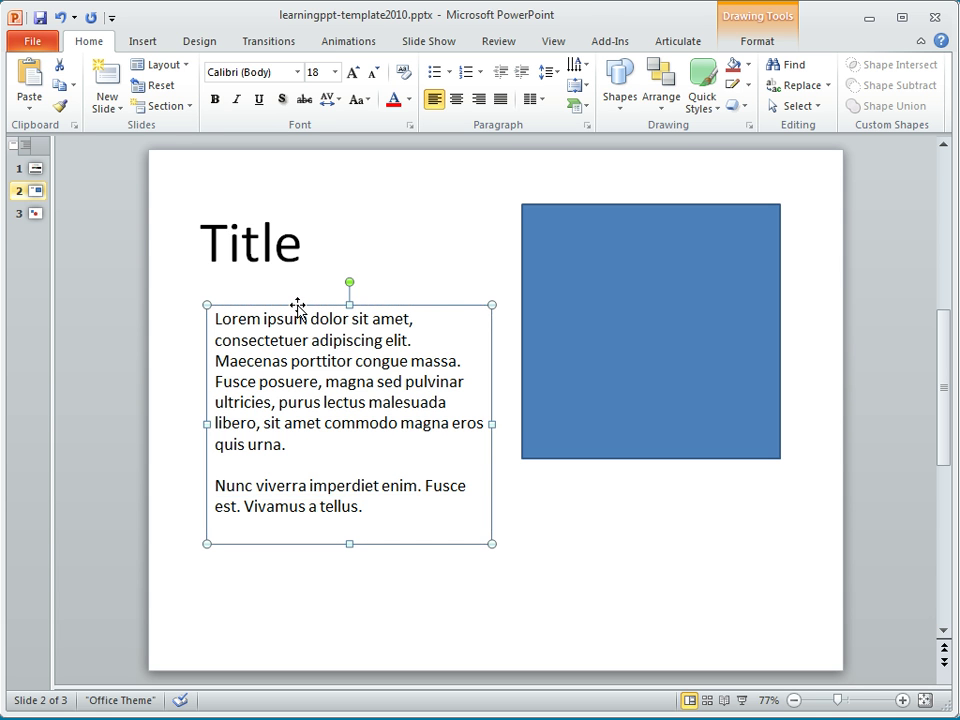
{"action": "key", "text": "Delete"}
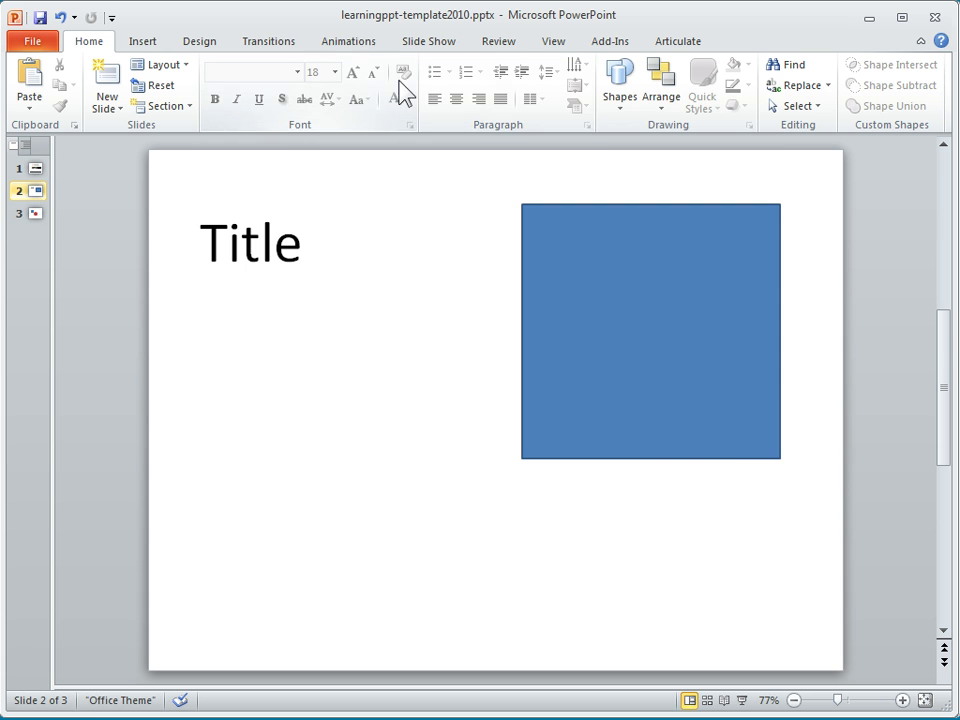
{"action": "left_click", "coordinate": [624, 92]}
{"action": "left_click", "coordinate": [611, 142]}
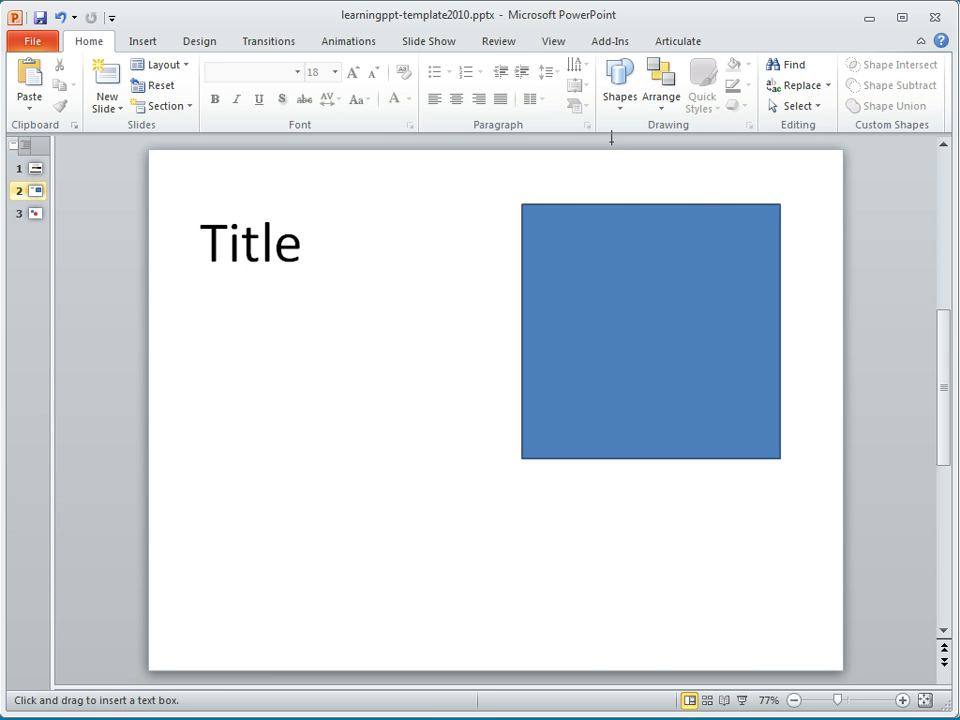
{"action": "left_click", "coordinate": [207, 312]}
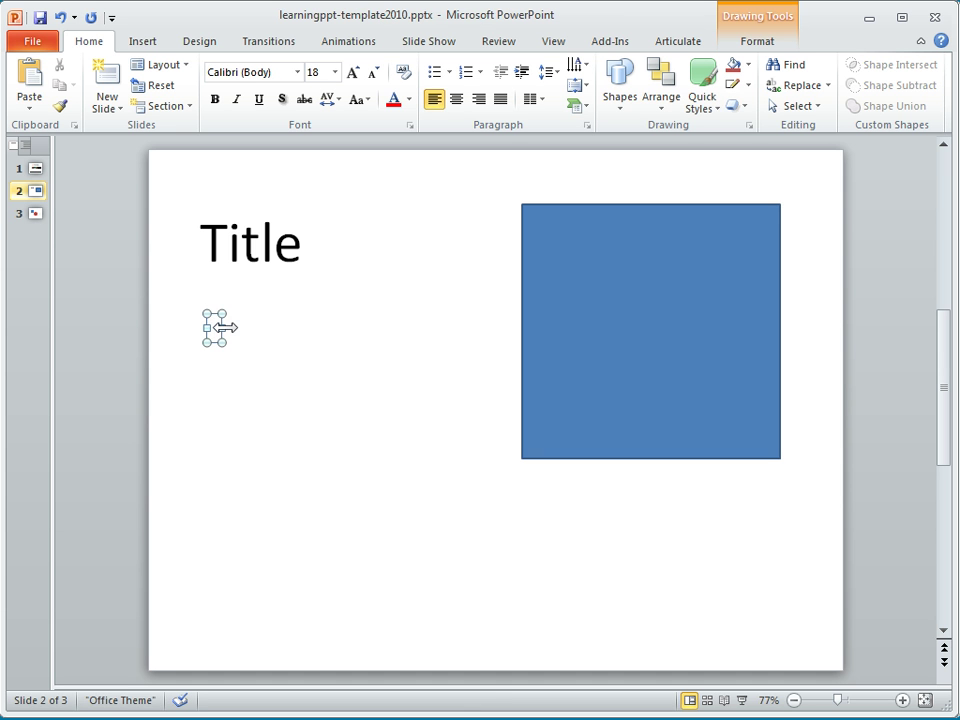
{"action": "type", "text": "Lo"}
{"action": "type", "text": "rem("}
{"action": "type", "text": ")"}
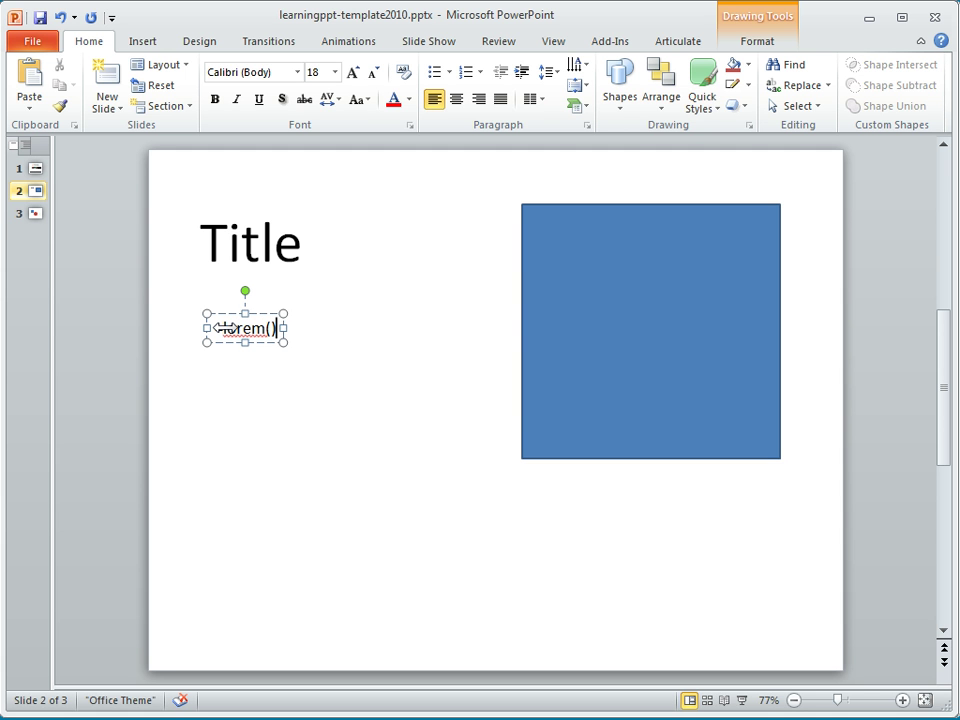
{"action": "key", "text": "Return"}
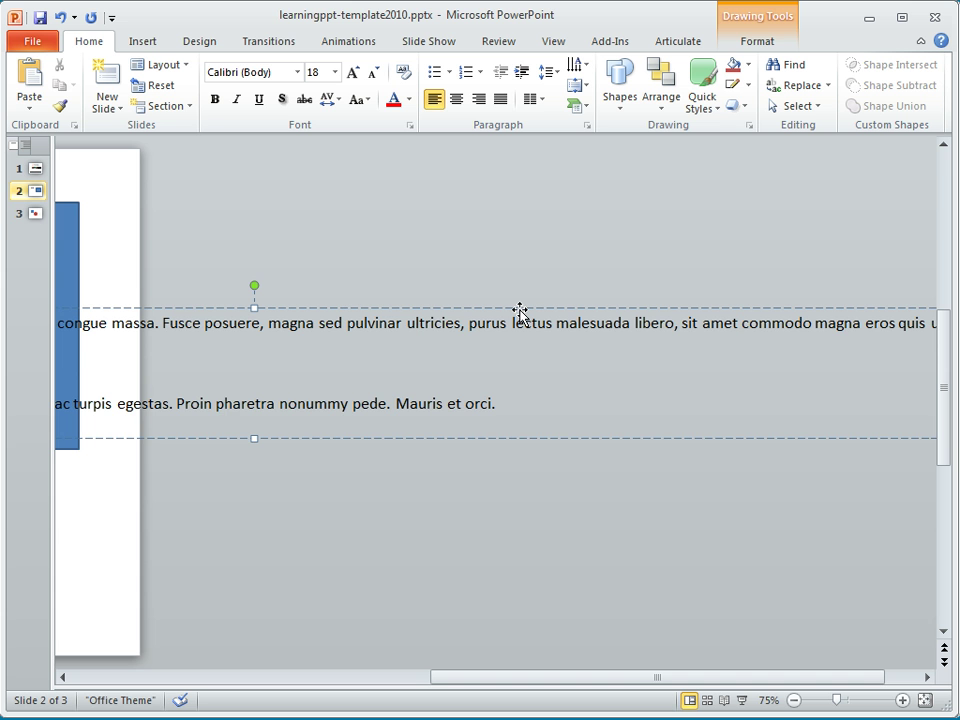
{"action": "key", "text": "Delete"}
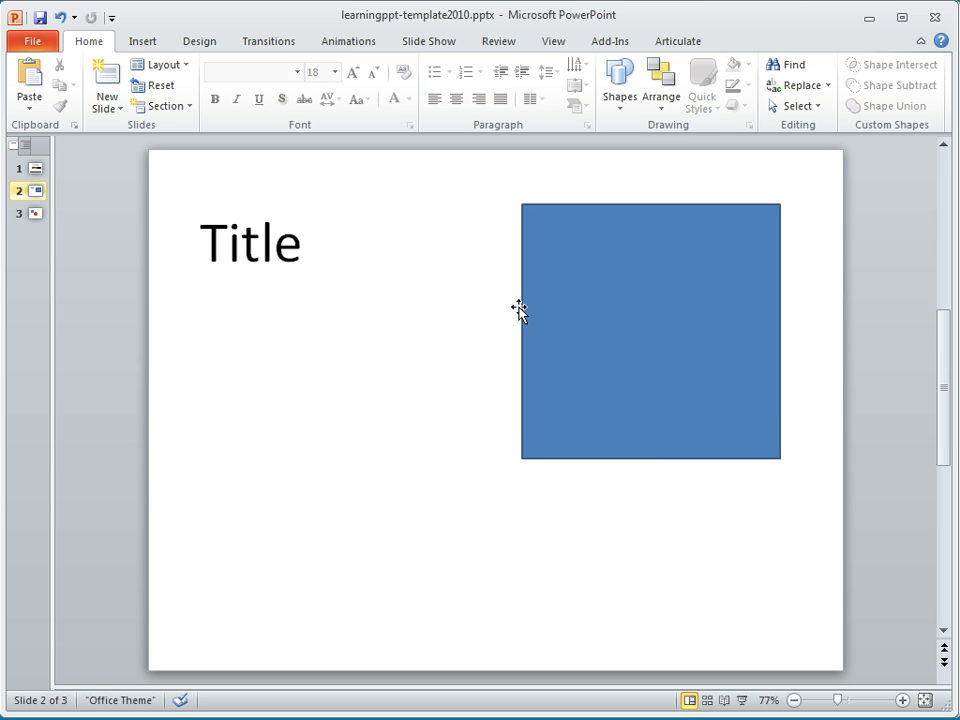
- Fill a new text box under Title with three =lorem() paragraphs beside the square
{"action": "left_click", "coordinate": [621, 100]}
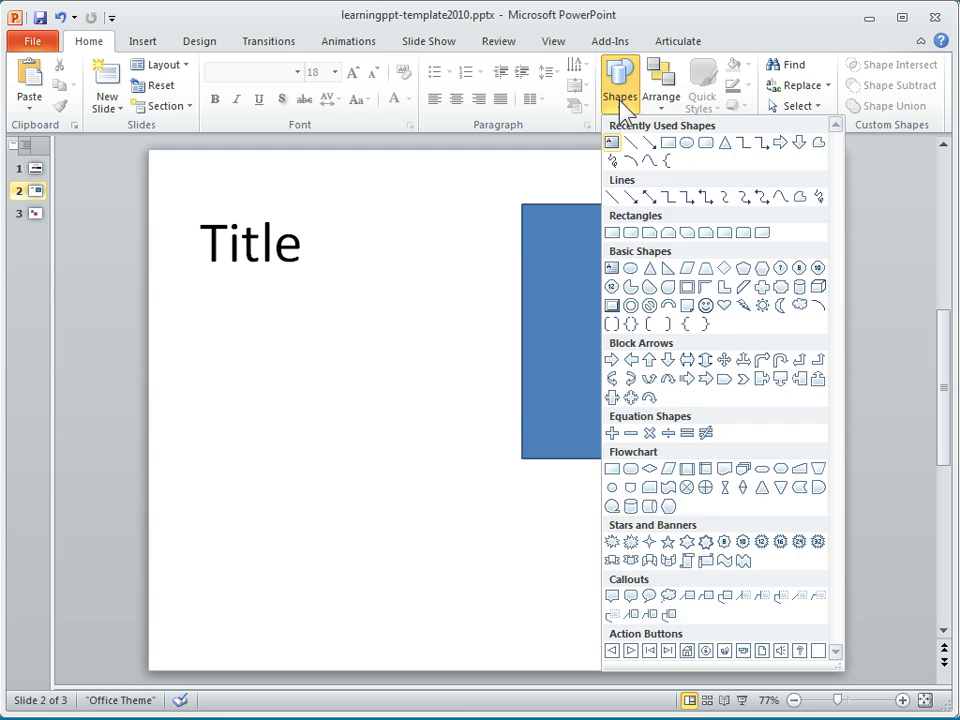
{"action": "left_click", "coordinate": [612, 142]}
{"action": "mouse_move", "coordinate": [192, 306]}
{"action": "left_mouse_down"}
{"action": "mouse_move", "coordinate": [500, 346]}
{"action": "mouse_move", "coordinate": [399, 366]}
{"action": "mouse_move", "coordinate": [508, 353]}
{"action": "left_mouse_up"}
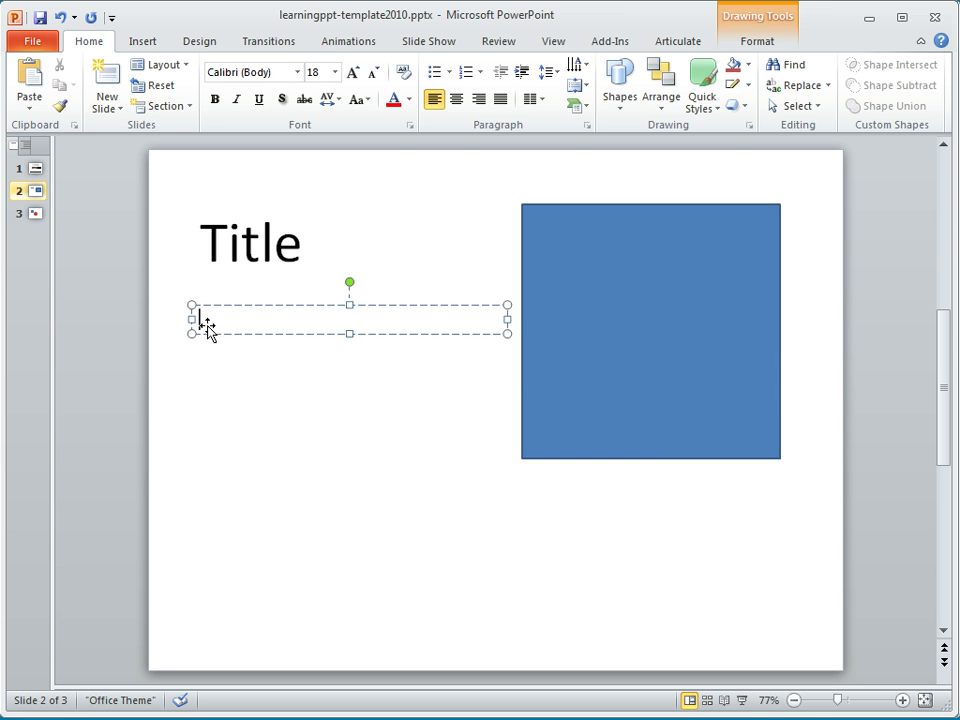
{"action": "type", "text": "="}
{"action": "type", "text": "loew"}
{"action": "key", "text": "BackSpace"}
{"action": "key", "text": "BackSpace"}
{"action": "type", "text": "rem"}
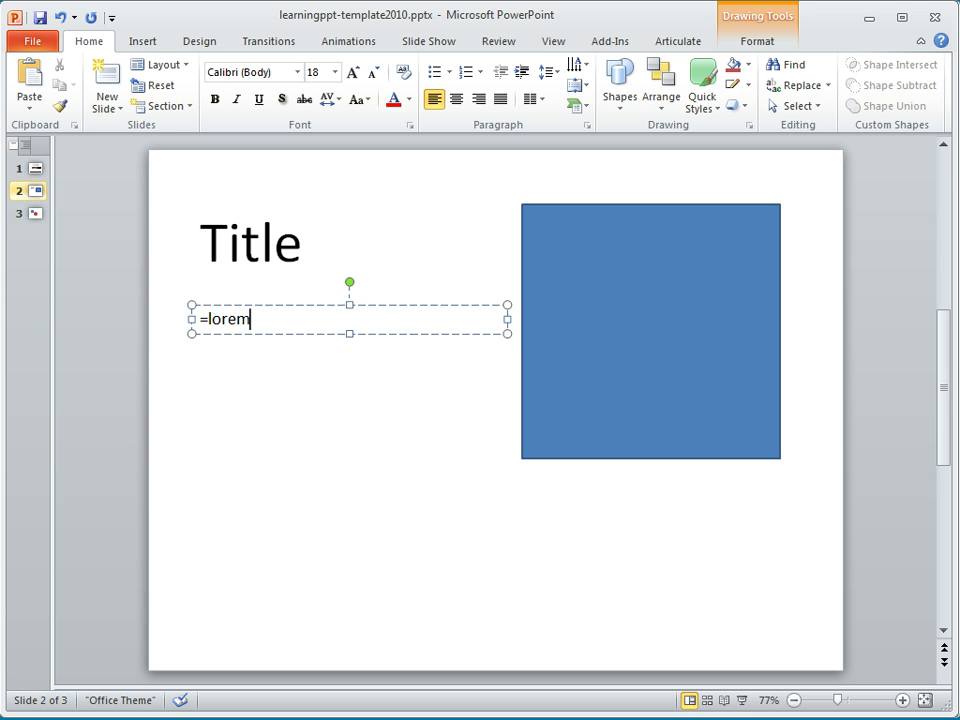
{"action": "type", "text": "()"}
{"action": "key", "text": "Return"}
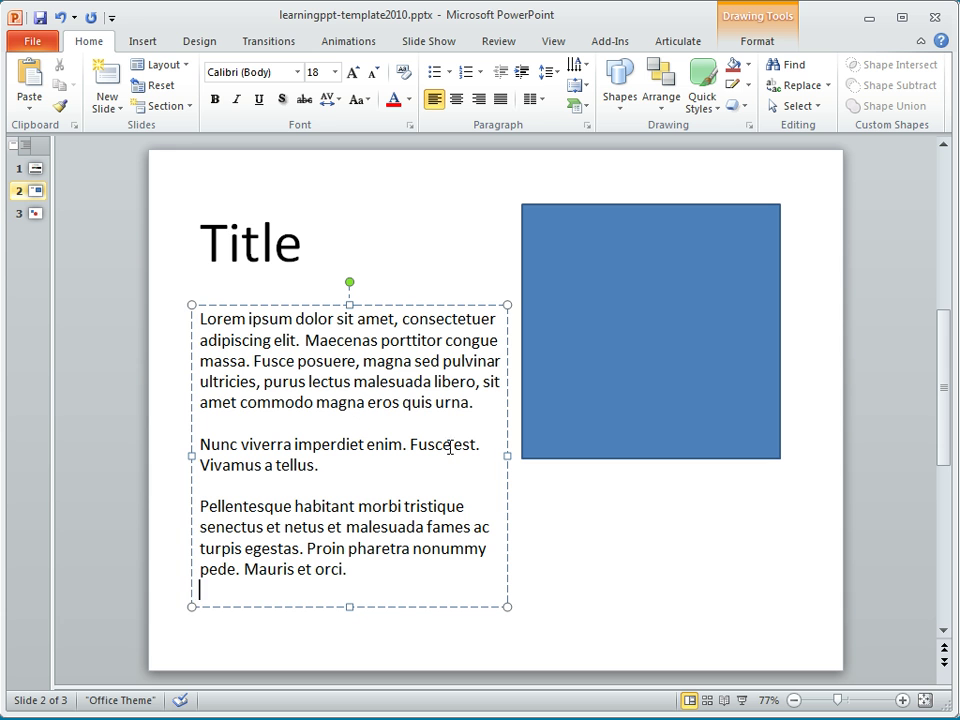
{"action": "left_click", "coordinate": [543, 505]}
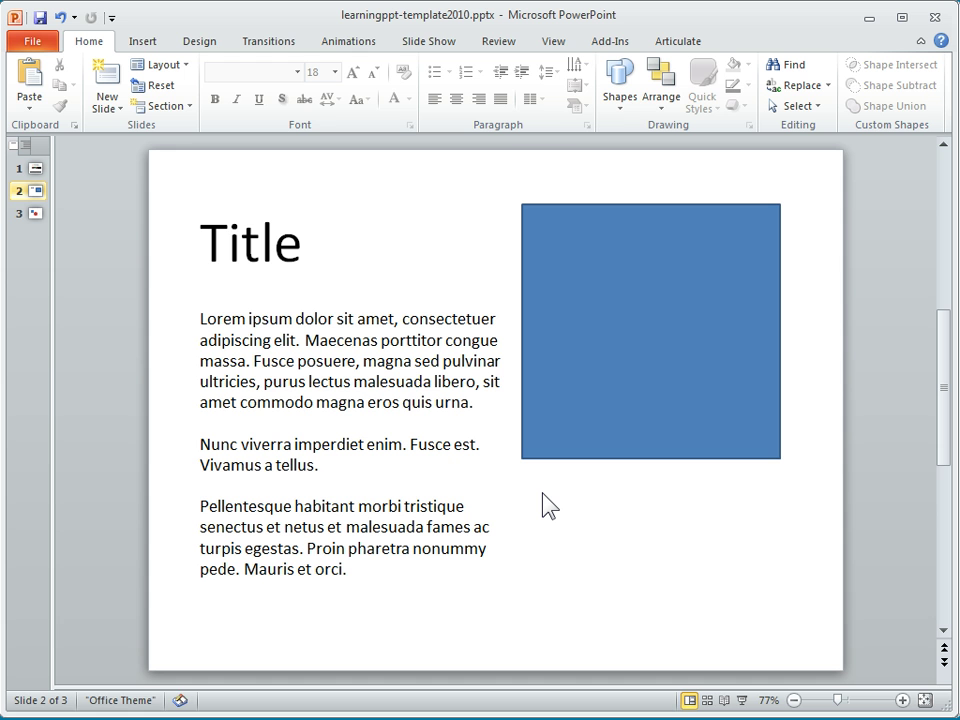